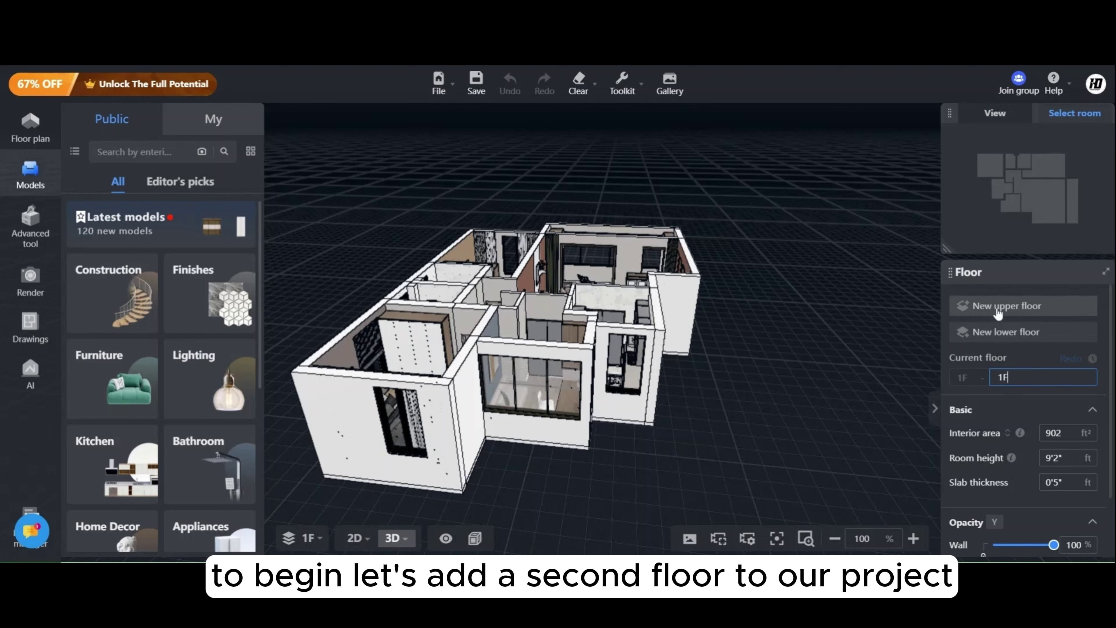
Step: Add a new floor named 2F directly above 1F, copying the existing structure
{"action": "left_click", "coordinate": [998, 306]}
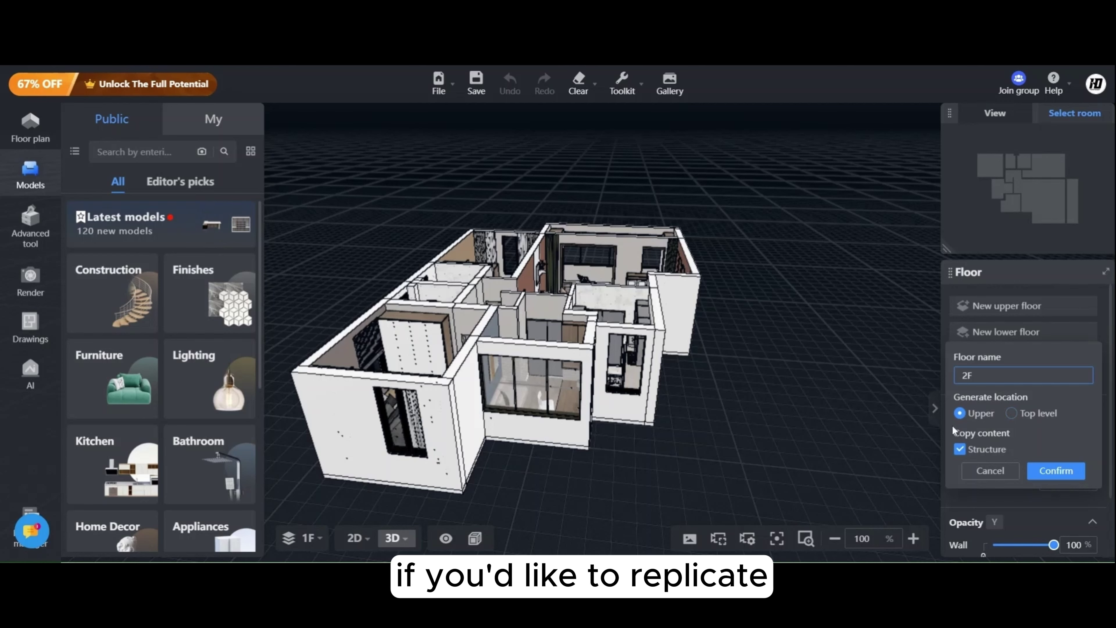
{"action": "left_click_drag", "start_coordinate": [988, 433], "coordinate": [1007, 433]}
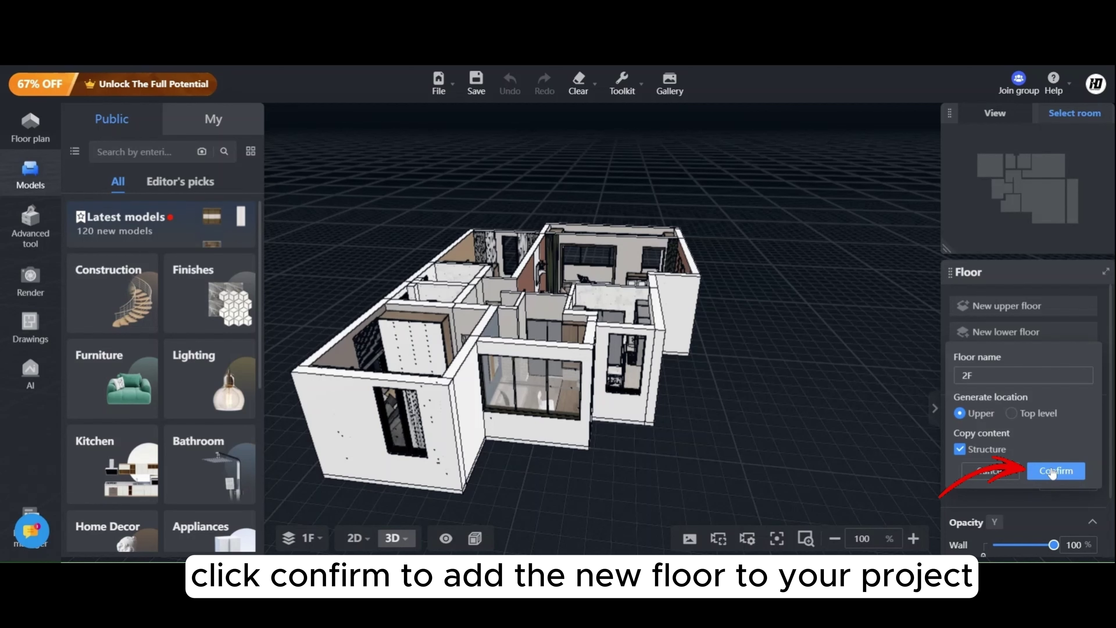
{"action": "left_click", "coordinate": [1055, 471]}
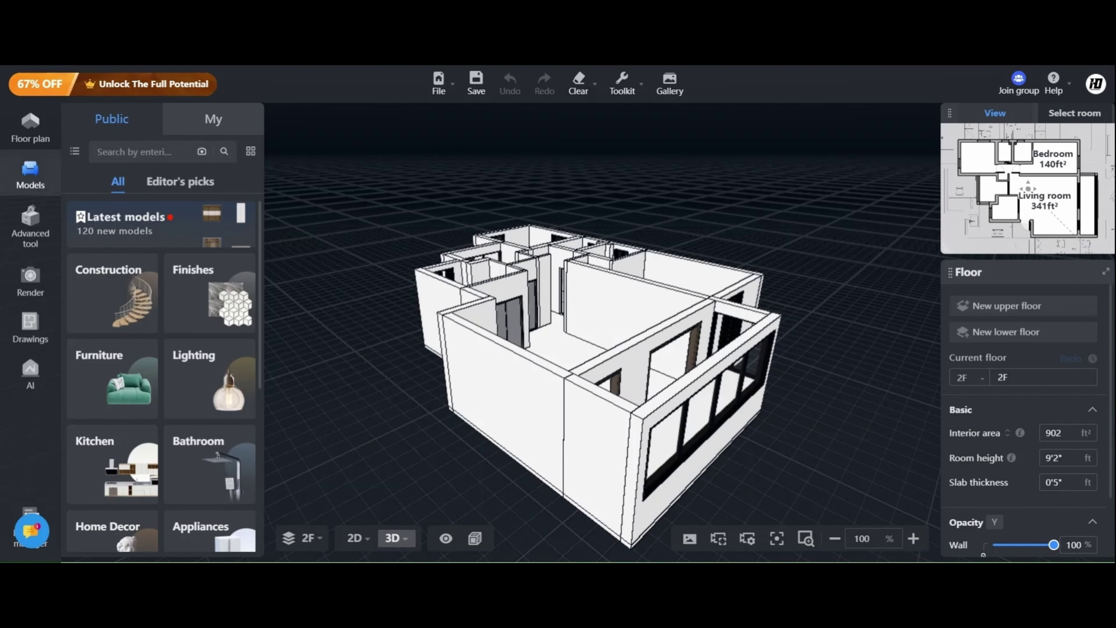
{"action": "left_click_drag", "start_coordinate": [456, 473], "coordinate": [685, 523]}
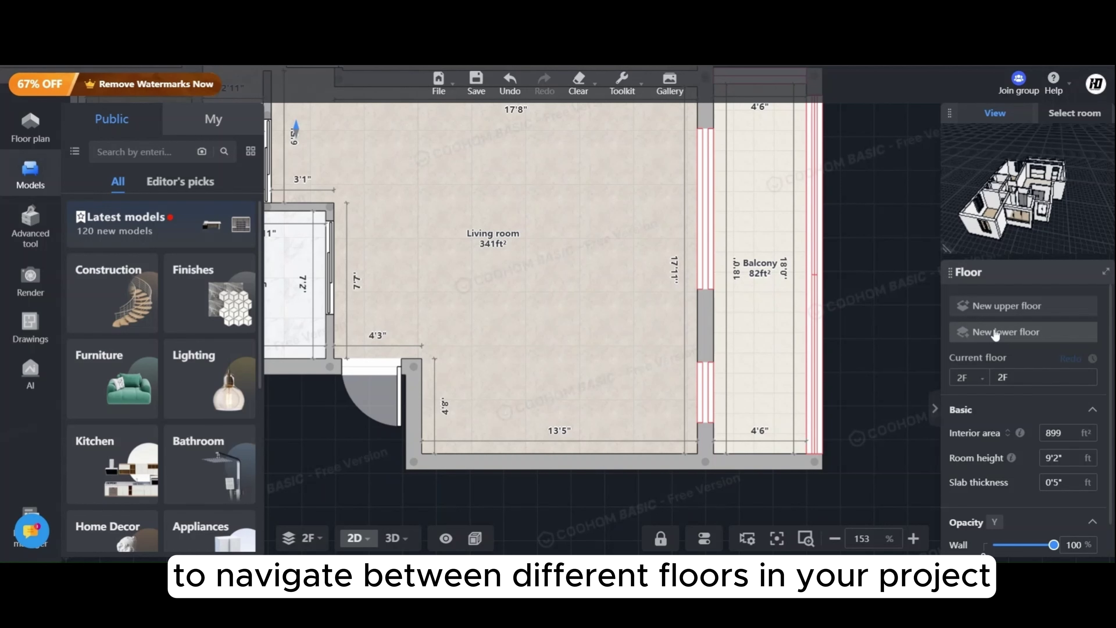
Step: Switch the current floor to 1F and set the other floors' opacity to 63.7%, keeping the current floor at 100%
{"action": "left_click", "coordinate": [984, 379]}
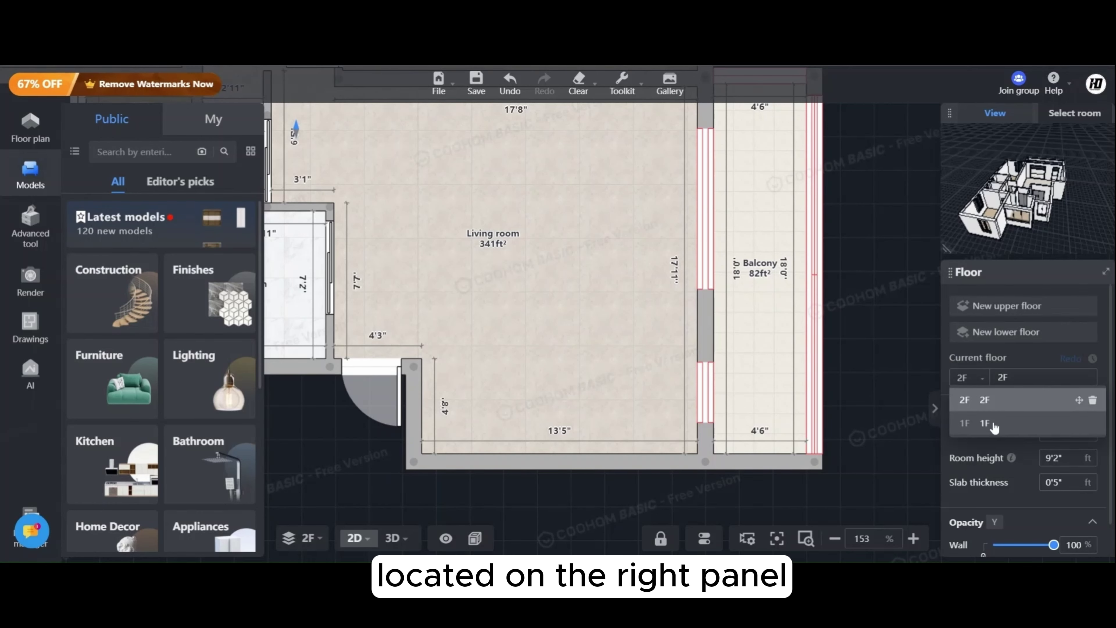
{"action": "left_click", "coordinate": [898, 432]}
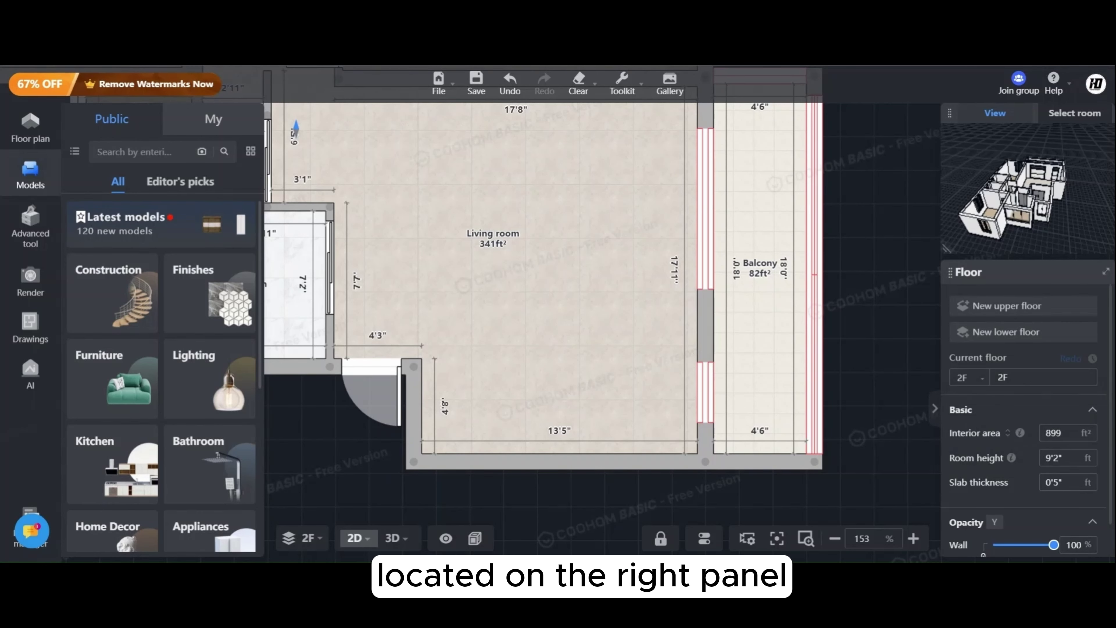
{"action": "left_click", "coordinate": [303, 541]}
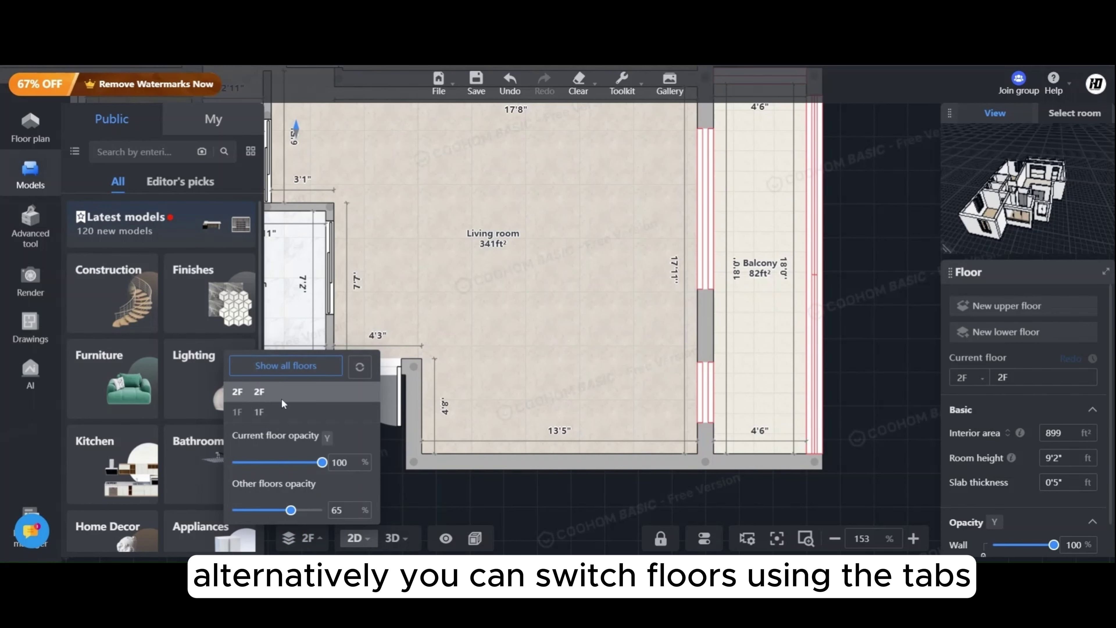
{"action": "left_click", "coordinate": [276, 414]}
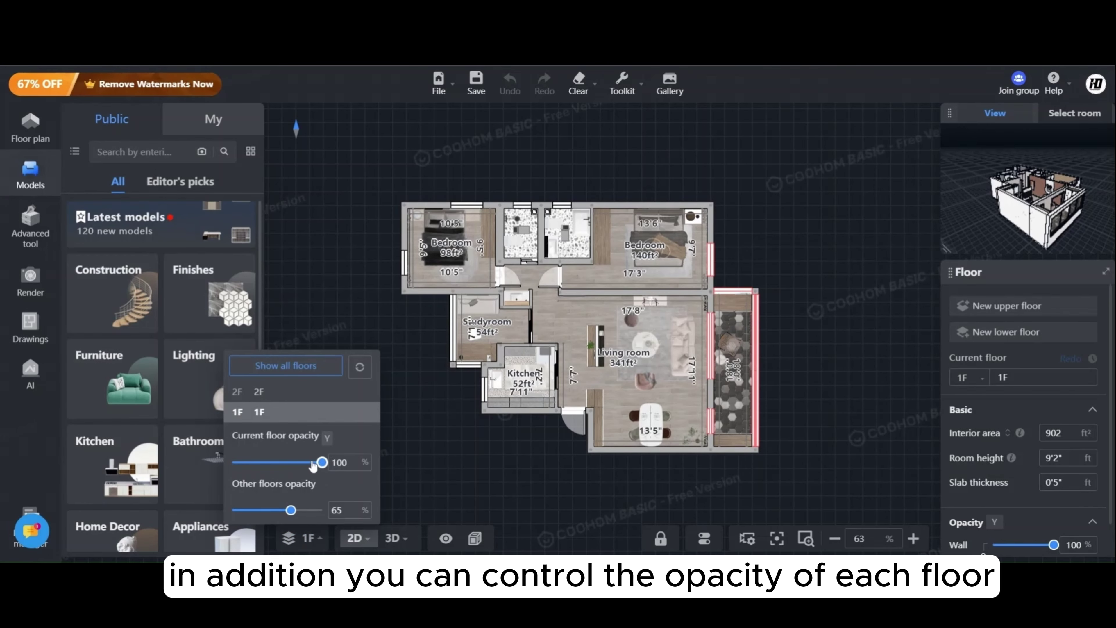
{"action": "left_click_drag", "start_coordinate": [313, 466], "coordinate": [351, 460]}
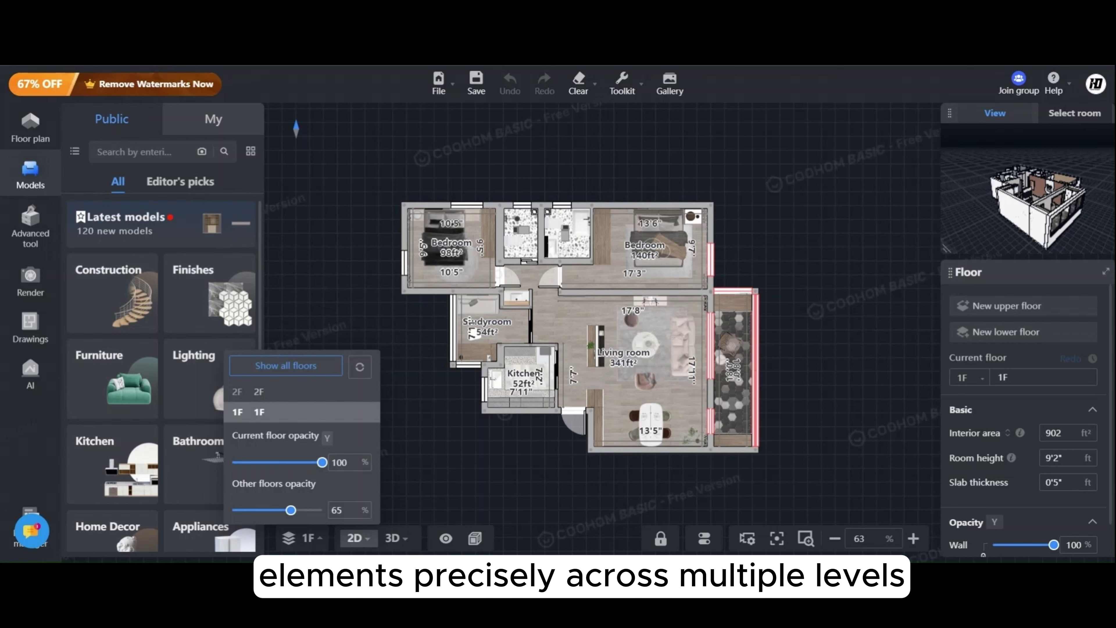
{"action": "left_click_drag", "start_coordinate": [291, 511], "coordinate": [280, 513]}
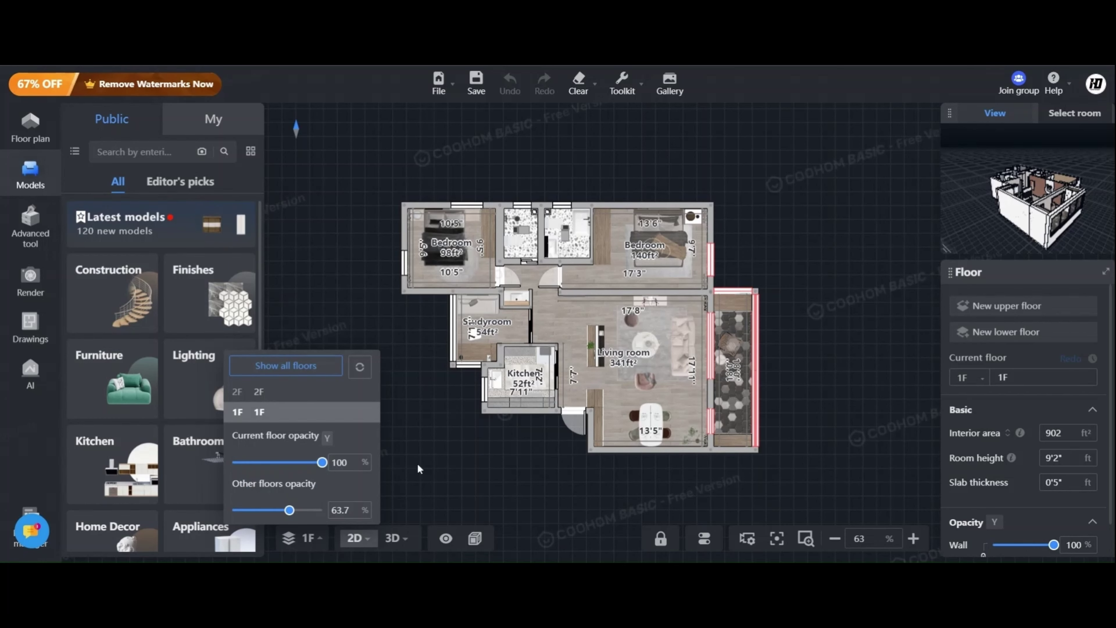
Step: Display floor 2F together with 1F in the 3D view
{"action": "left_click", "coordinate": [392, 538]}
{"action": "left_click_drag", "start_coordinate": [548, 432], "coordinate": [717, 432]}
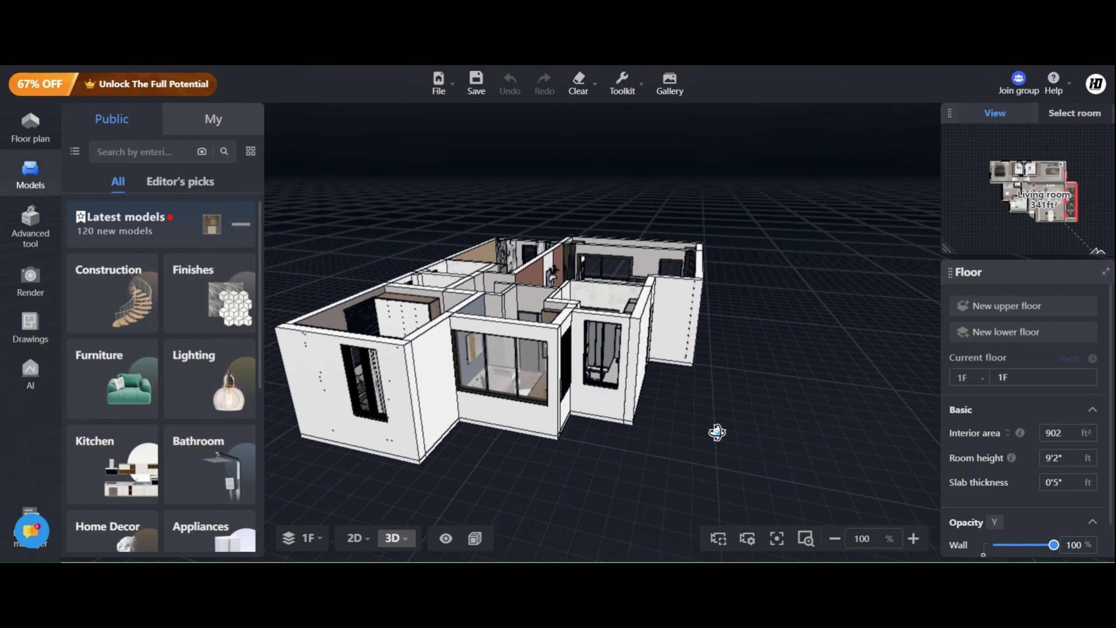
{"action": "mouse_move", "coordinate": [320, 539]}
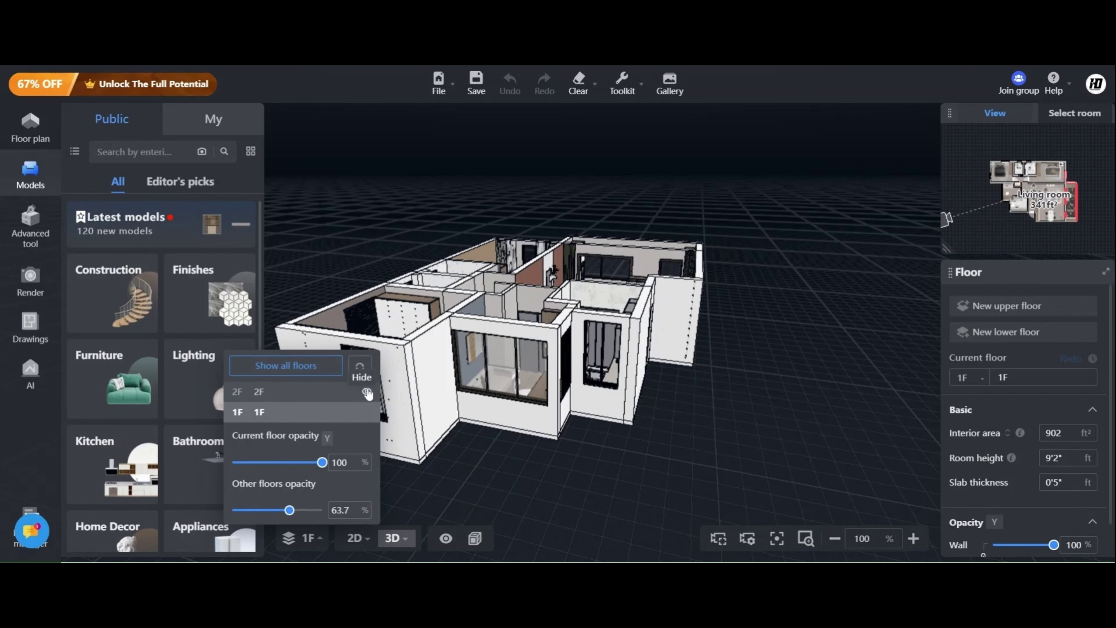
{"action": "left_click", "coordinate": [367, 393]}
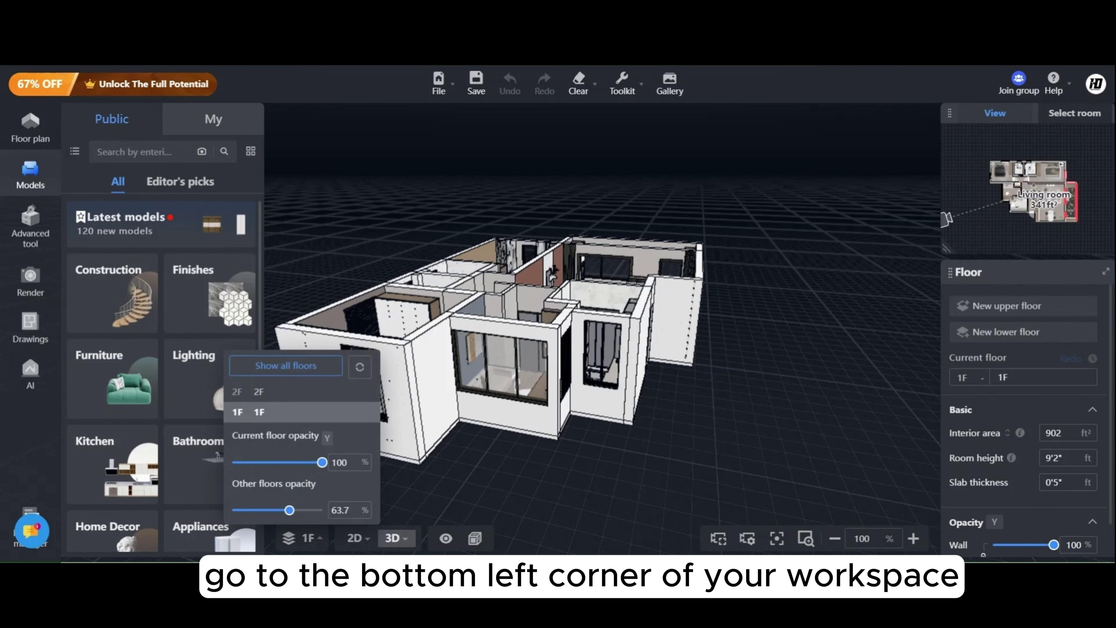
{"action": "left_click", "coordinate": [287, 366]}
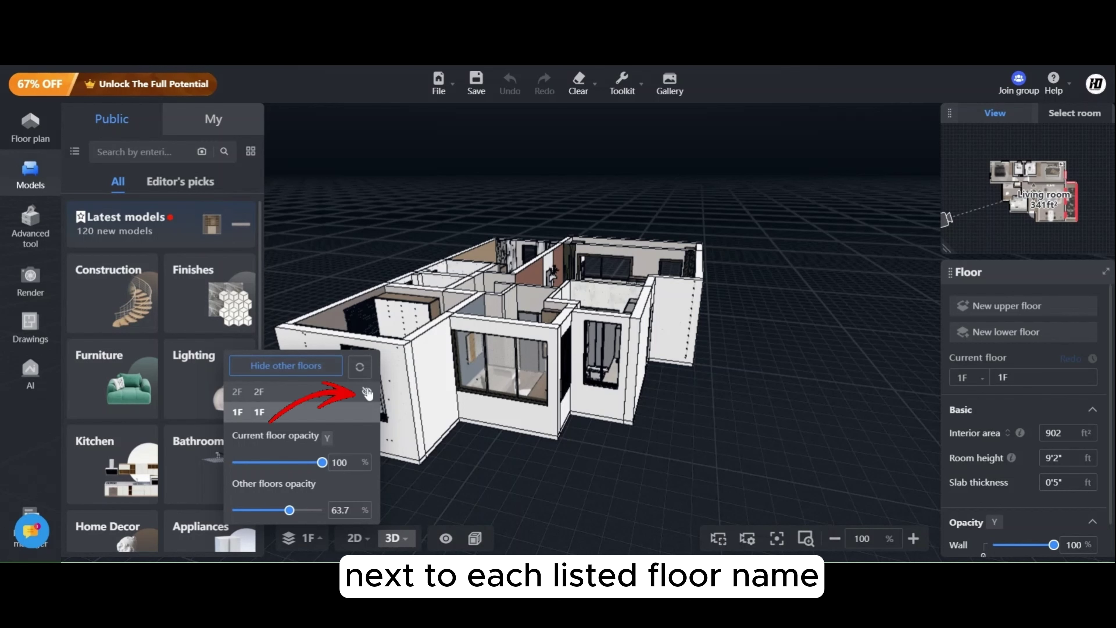
{"action": "left_click", "coordinate": [367, 392]}
{"action": "left_click", "coordinate": [367, 392]}
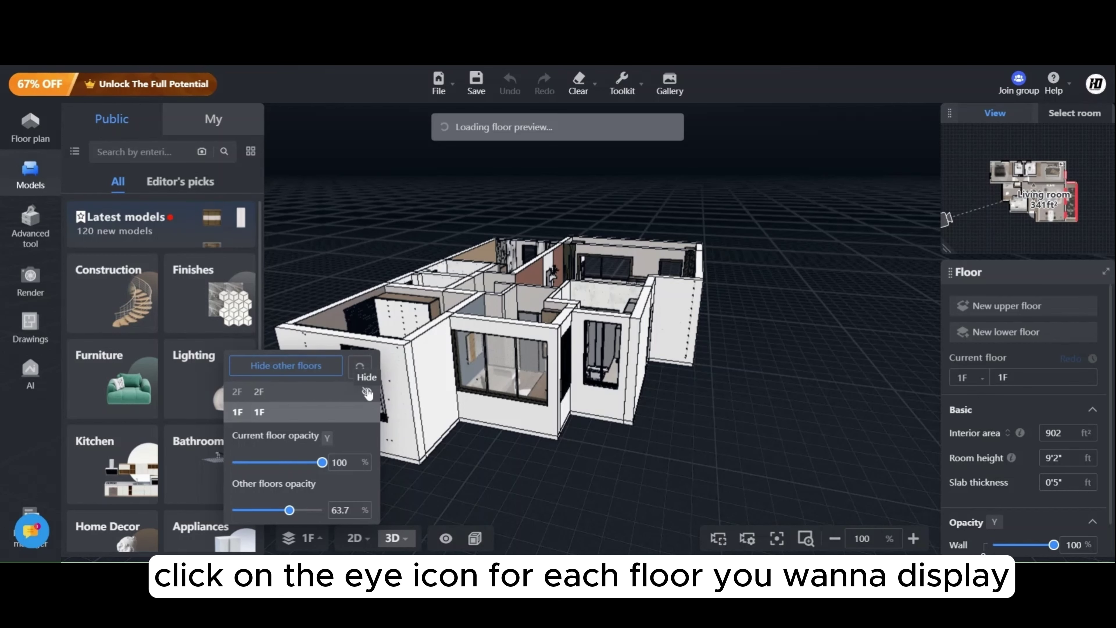
{"action": "left_click", "coordinate": [452, 452]}
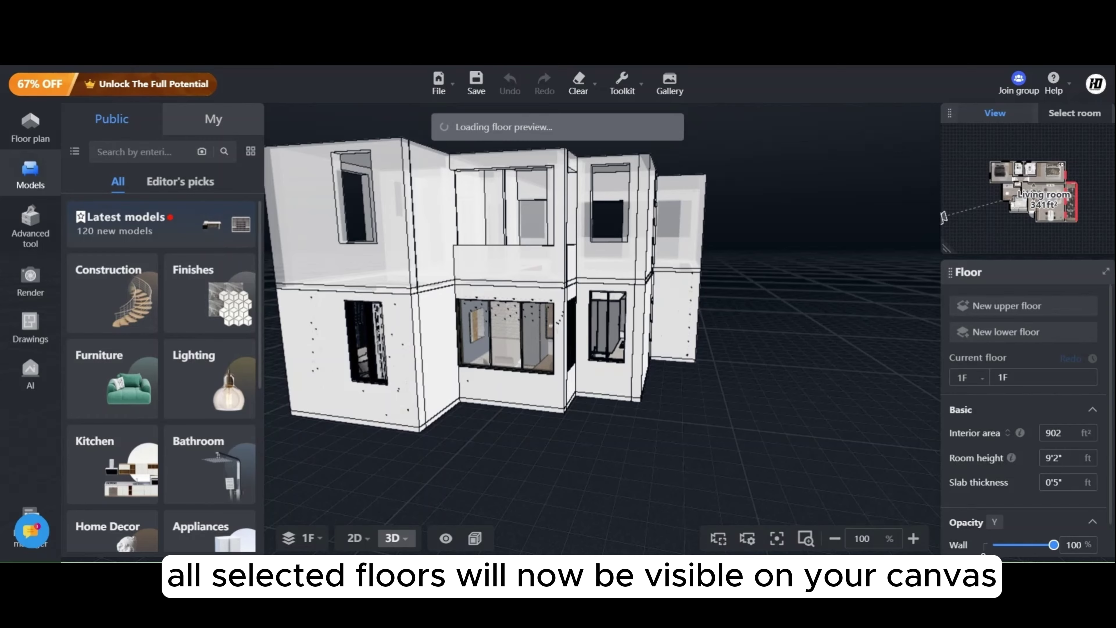
{"action": "left_click_drag", "start_coordinate": [508, 439], "coordinate": [796, 507]}
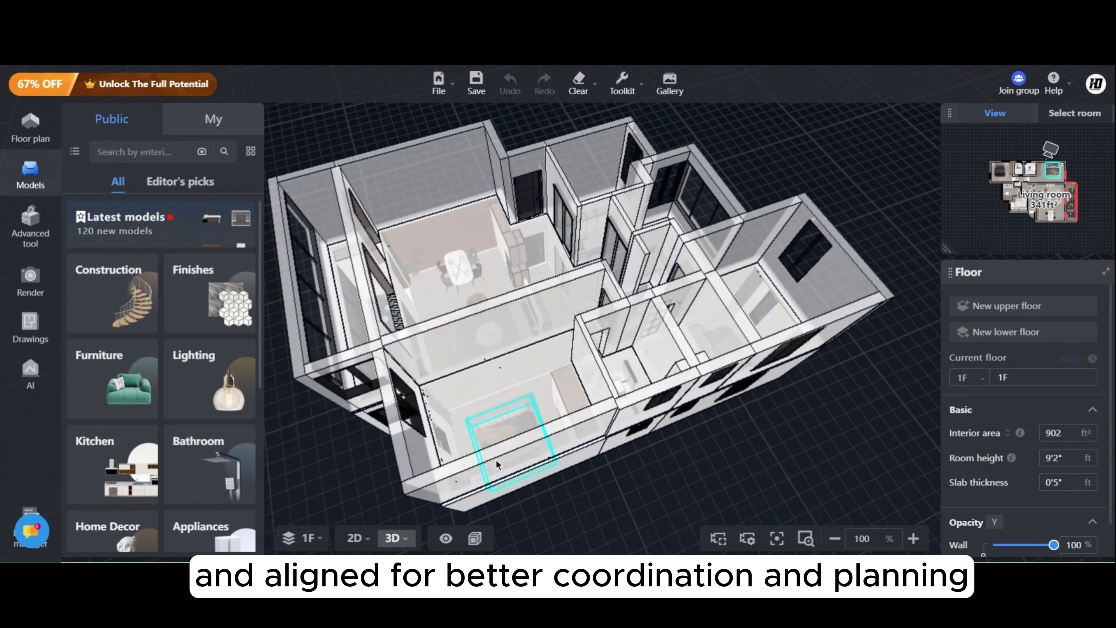
Step: Try to set the interior area of floor 1F to 1000 ft²
{"action": "left_click", "coordinate": [411, 539]}
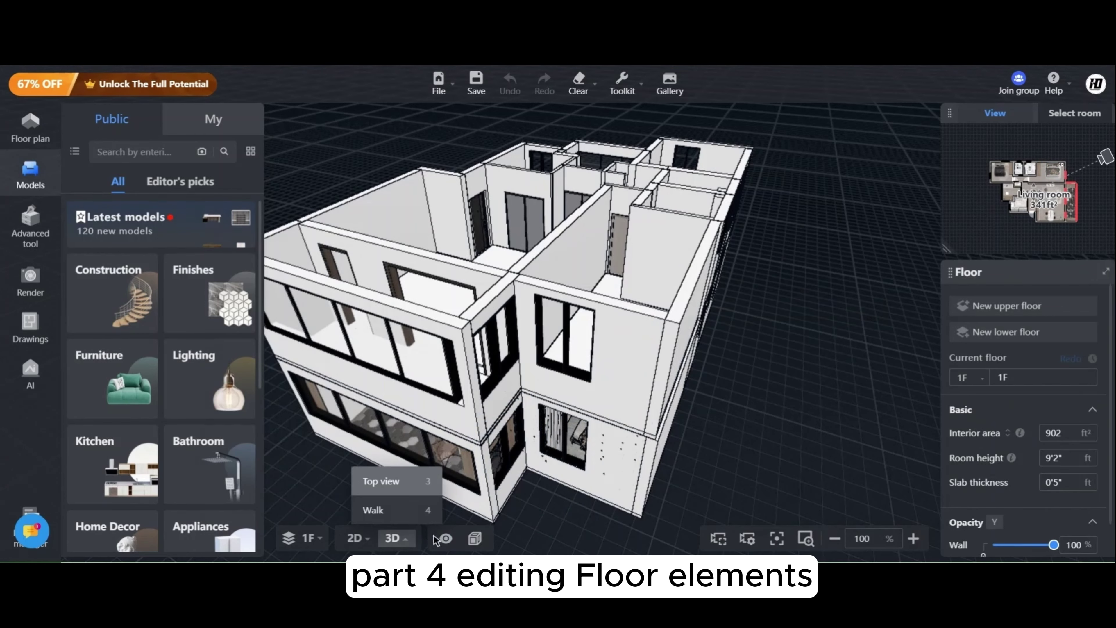
{"action": "left_click_drag", "start_coordinate": [730, 488], "coordinate": [900, 433]}
{"action": "left_click_drag", "start_coordinate": [501, 444], "coordinate": [771, 486]}
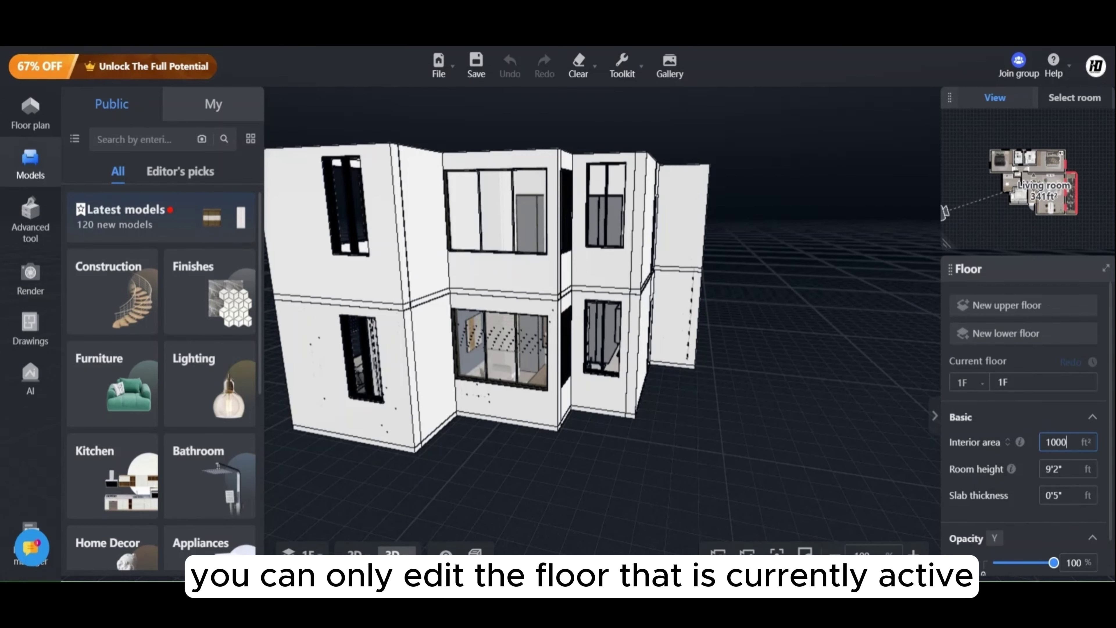
{"action": "key", "text": "Return"}
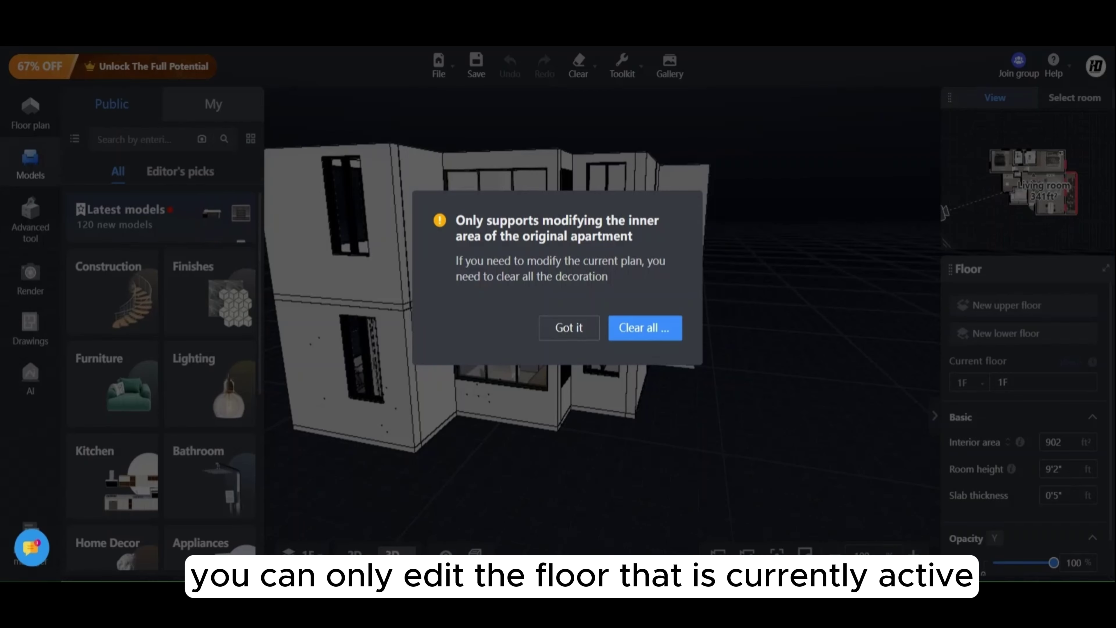
{"action": "left_click_drag", "start_coordinate": [499, 219], "coordinate": [673, 225]}
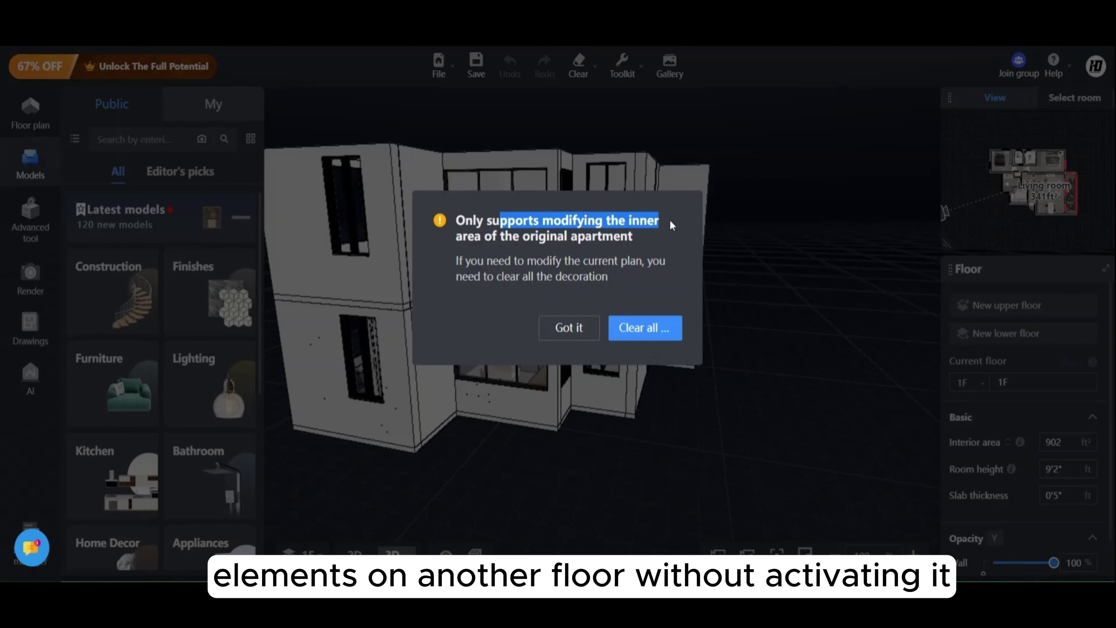
{"action": "left_click", "coordinate": [570, 332]}
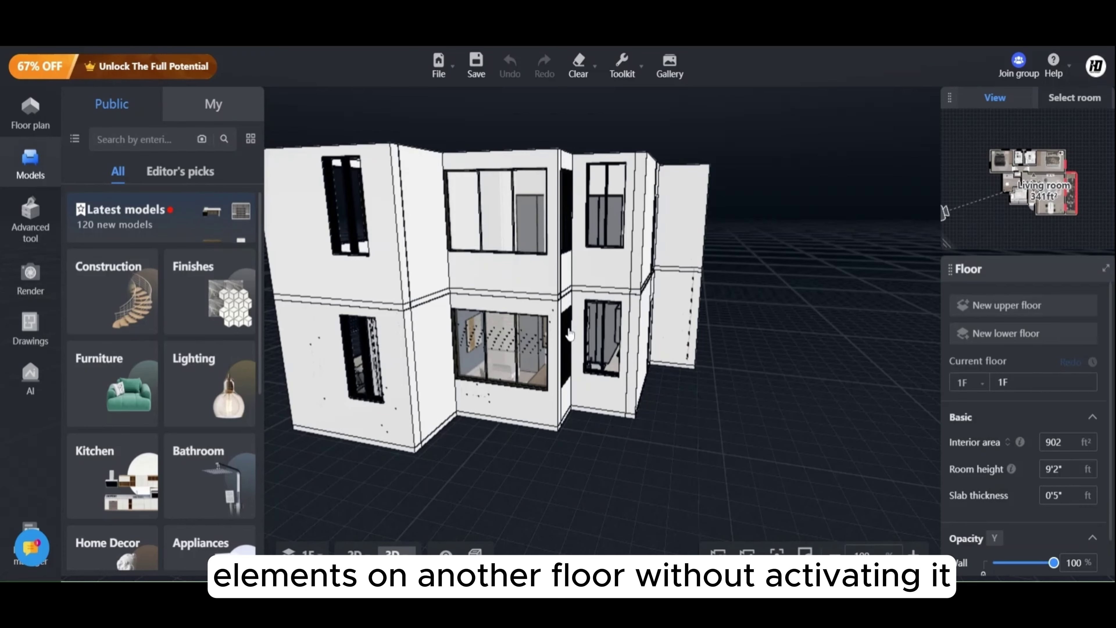
Step: Make floor 2F the active floor for editing
{"action": "left_click_drag", "start_coordinate": [826, 424], "coordinate": [794, 435]}
{"action": "left_click", "coordinate": [581, 370]}
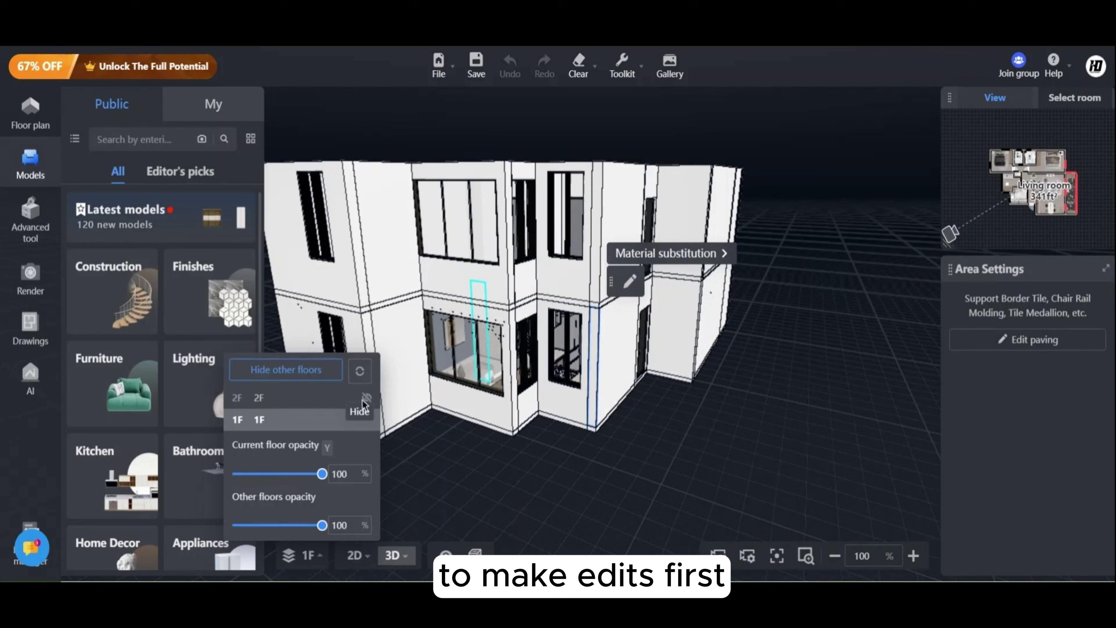
{"action": "left_click", "coordinate": [281, 402]}
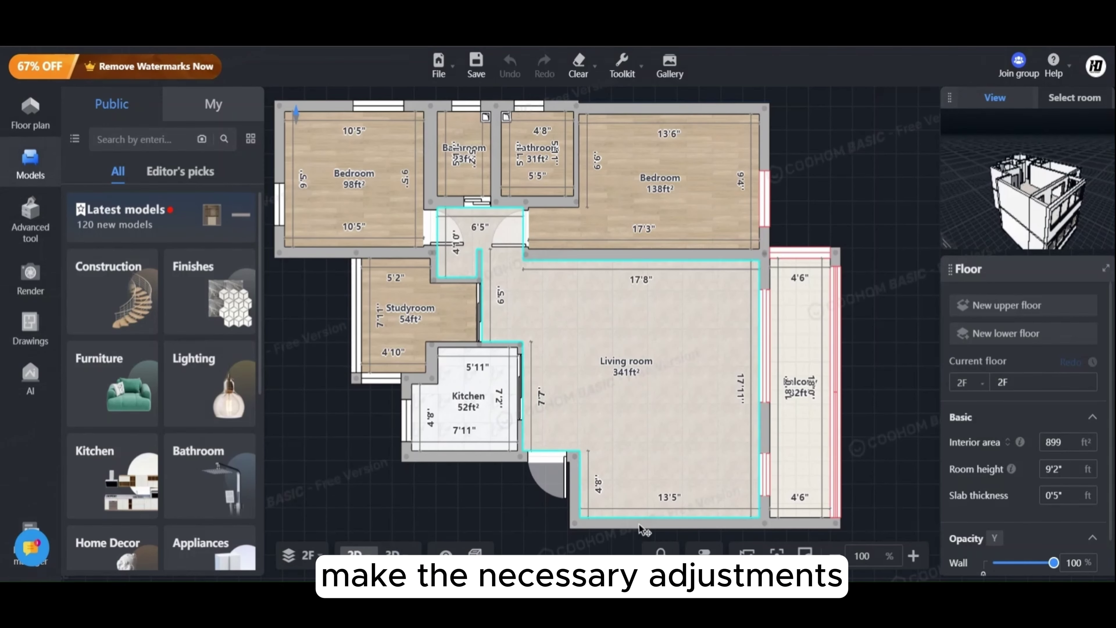
Step: Move the living room's lower exterior wall on 2F outward by about 1'11" in the 2D plan and view it in 3D
{"action": "left_click", "coordinate": [643, 526]}
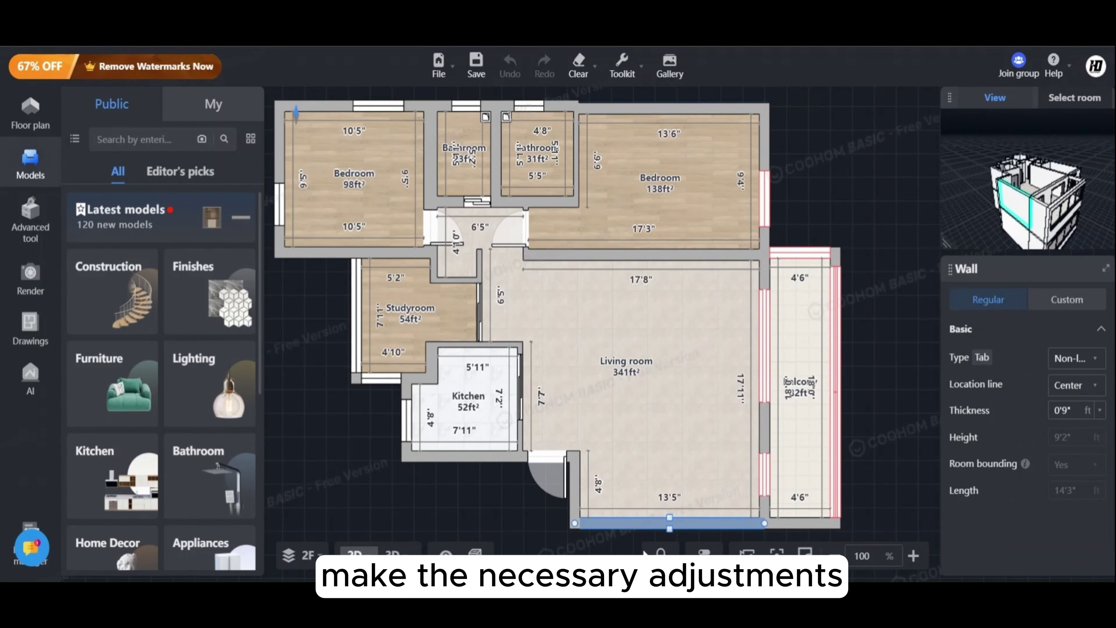
{"action": "scroll", "coordinate": [676, 274], "scroll_direction": "down", "scroll_amount": 4}
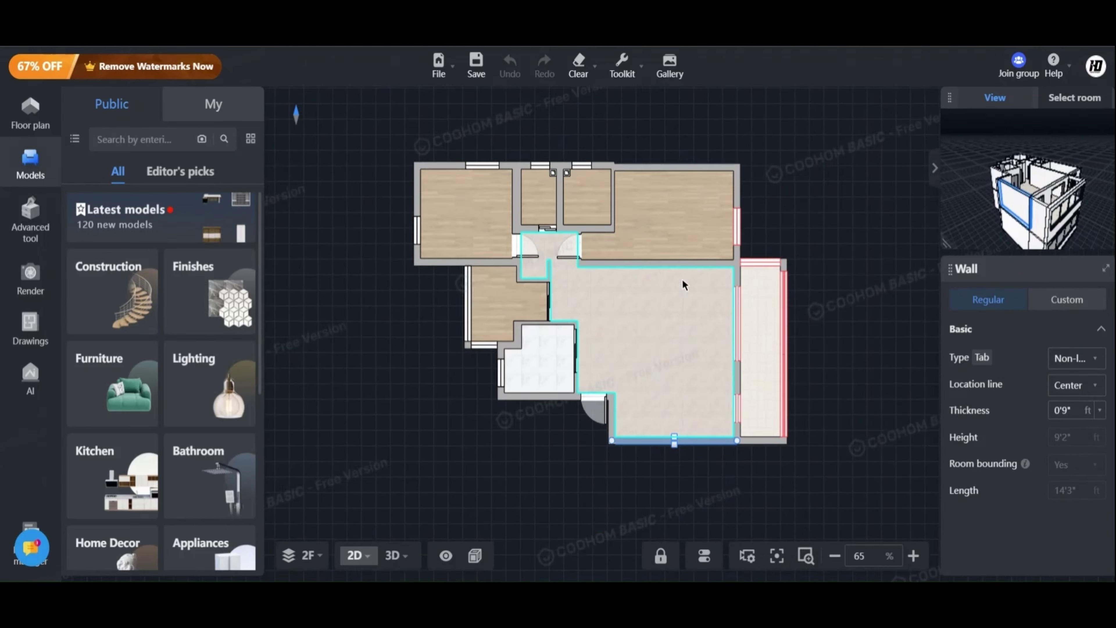
{"action": "scroll", "coordinate": [671, 427], "scroll_direction": "up", "scroll_amount": 5}
{"action": "scroll", "coordinate": [671, 427], "scroll_direction": "up", "scroll_amount": 3}
{"action": "left_click_drag", "start_coordinate": [675, 424], "coordinate": [683, 486]}
{"action": "left_click_drag", "start_coordinate": [1008, 192], "coordinate": [1012, 201]}
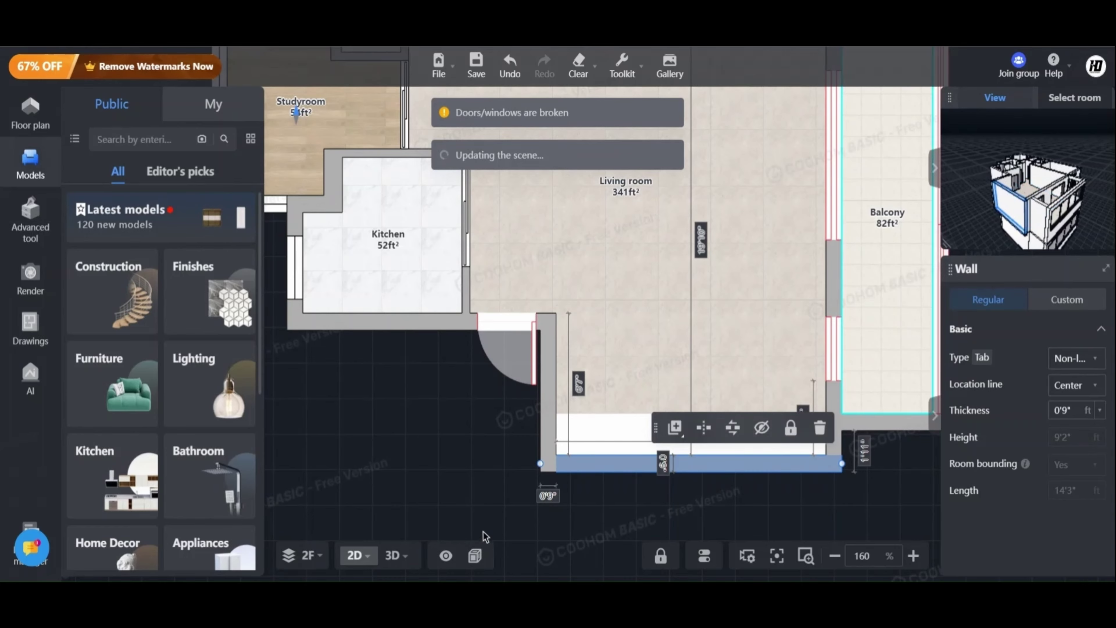
{"action": "left_click", "coordinate": [393, 555]}
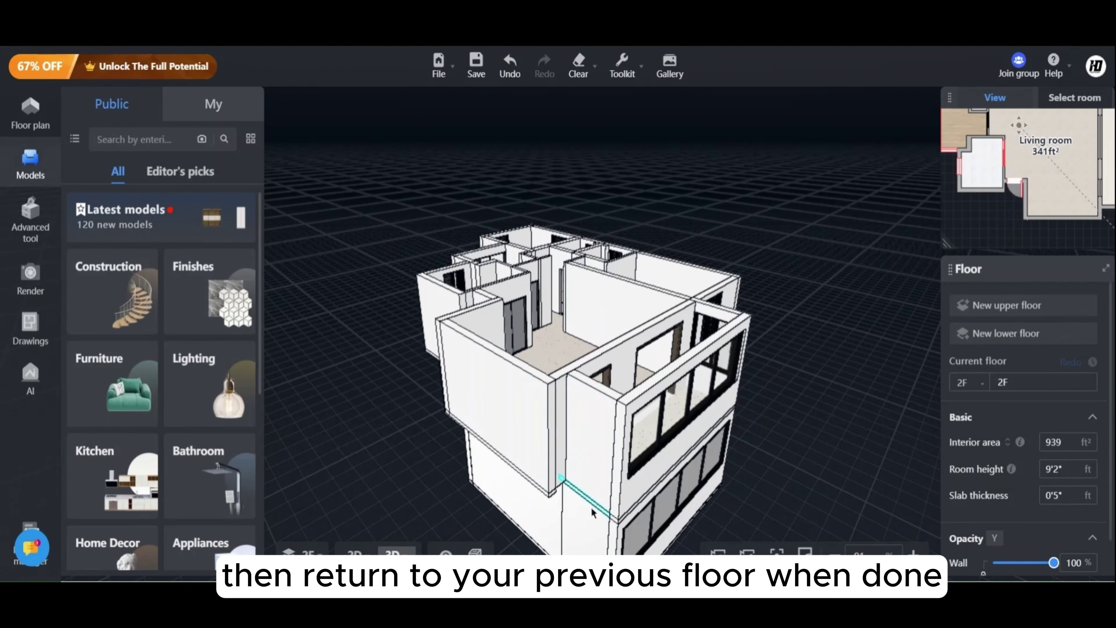
{"action": "left_click_drag", "start_coordinate": [592, 511], "coordinate": [588, 487]}
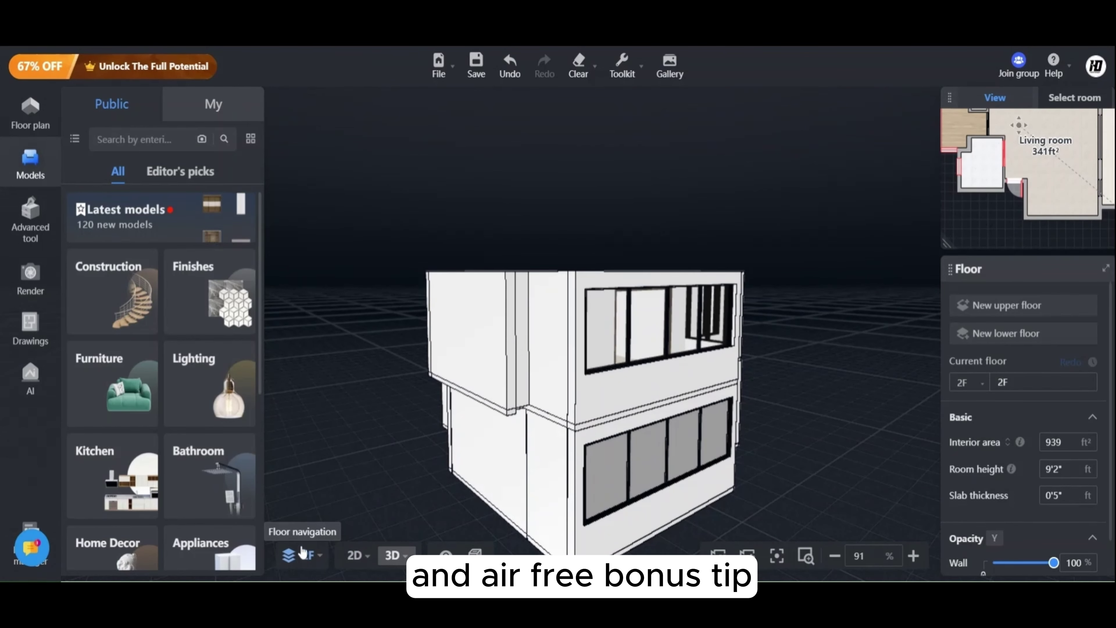
Step: On floor 1F, move the living room's lower exterior wall slightly outward and view the change in 3D without repairing the abnormal finishes
{"action": "left_click", "coordinate": [302, 552]}
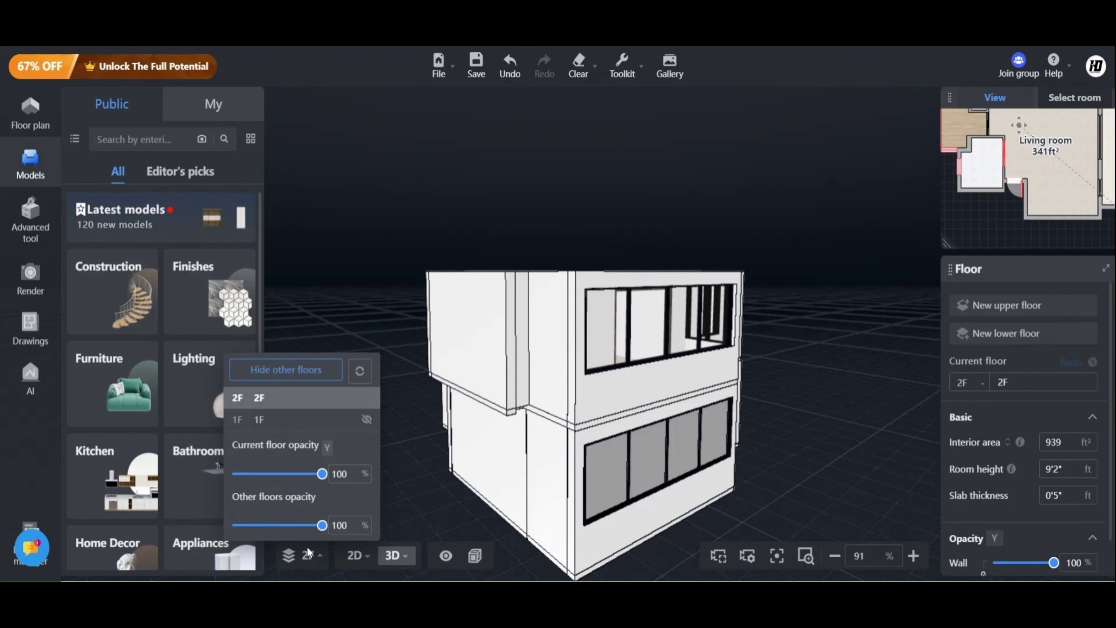
{"action": "left_click", "coordinate": [249, 420]}
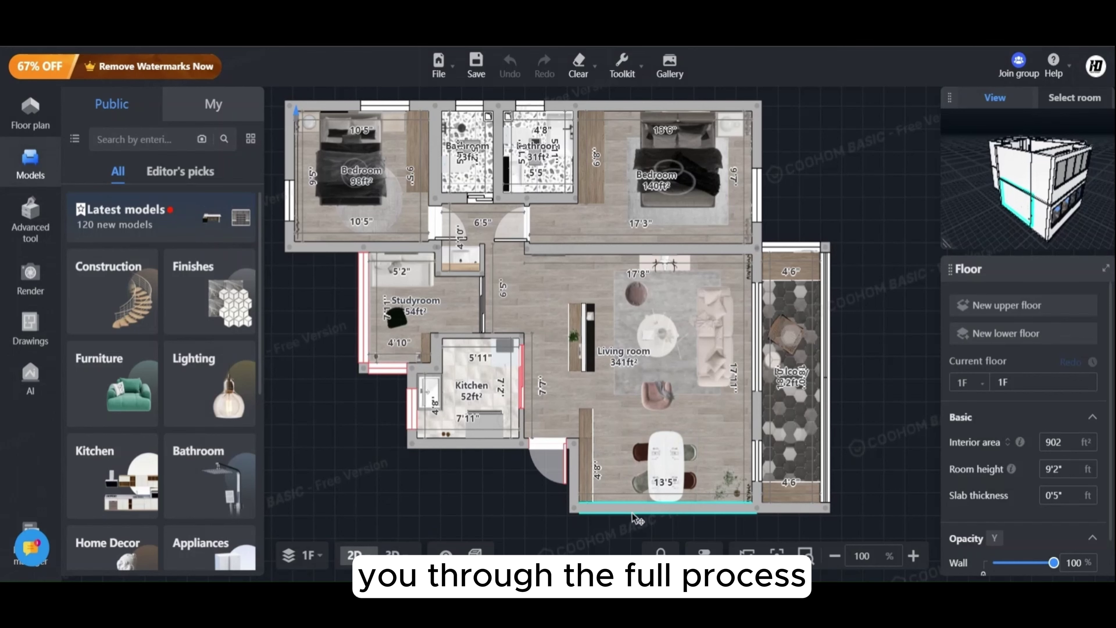
{"action": "left_click", "coordinate": [640, 518]}
{"action": "left_click_drag", "start_coordinate": [642, 527], "coordinate": [642, 537]}
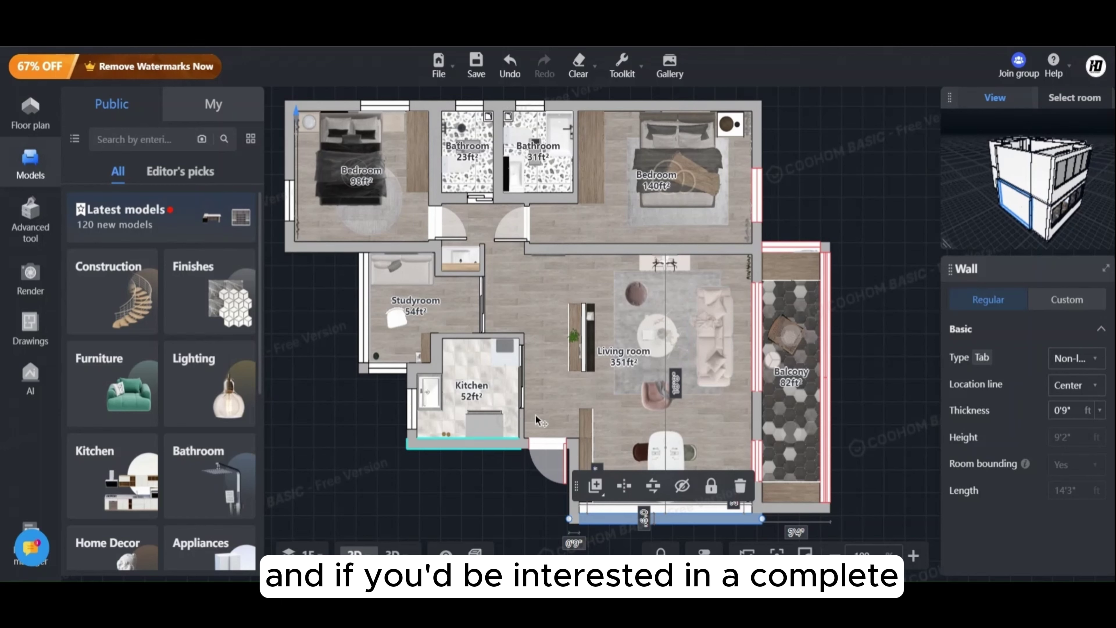
{"action": "left_click", "coordinate": [392, 551]}
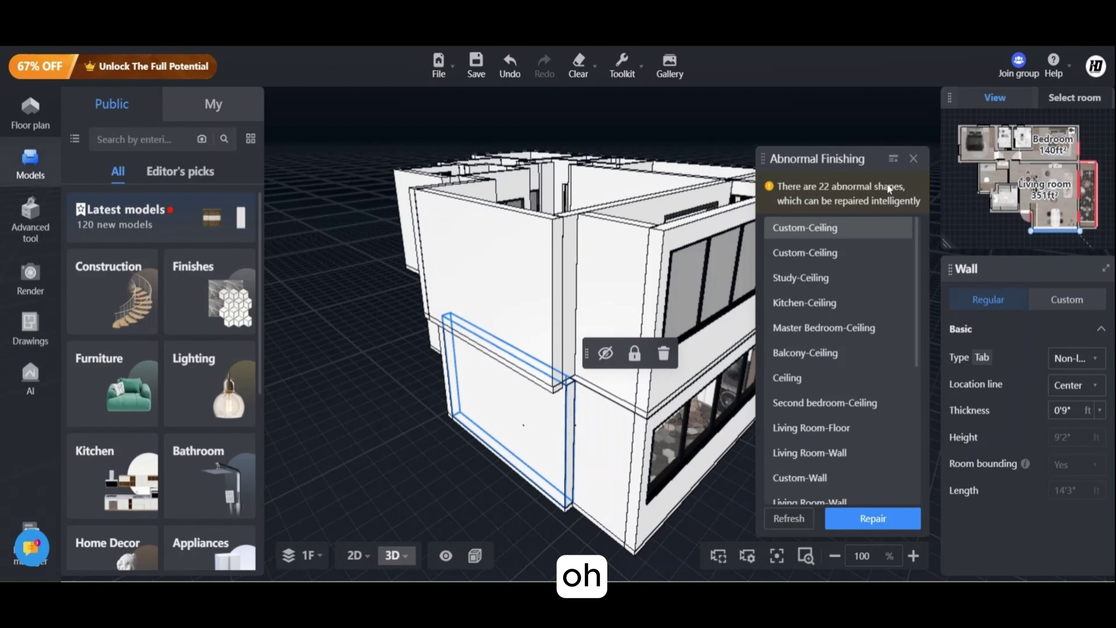
{"action": "left_click", "coordinate": [915, 160]}
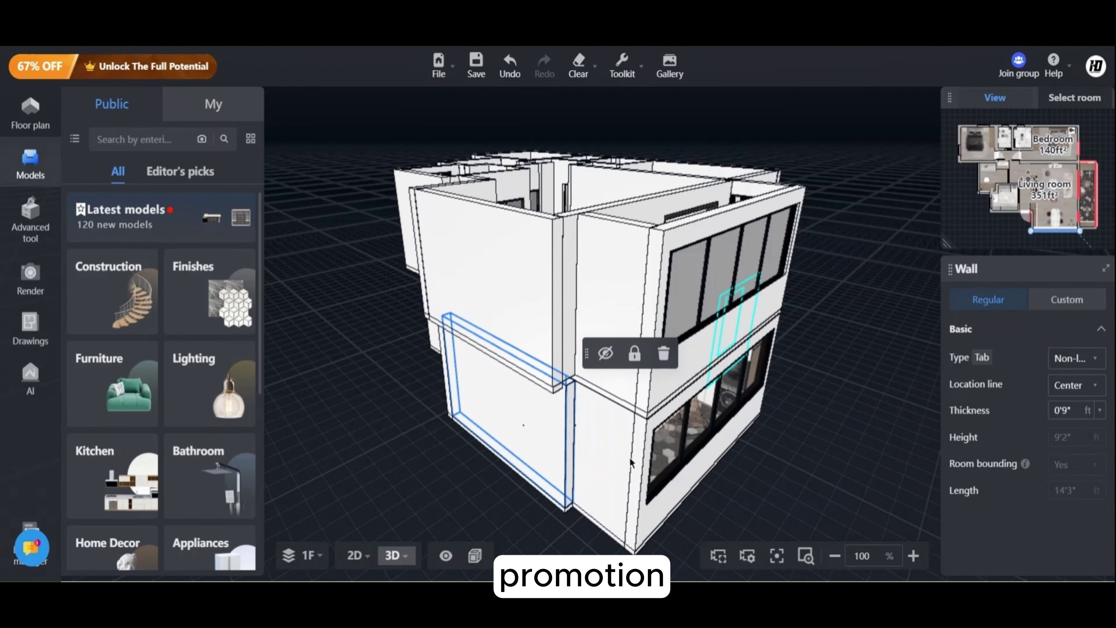